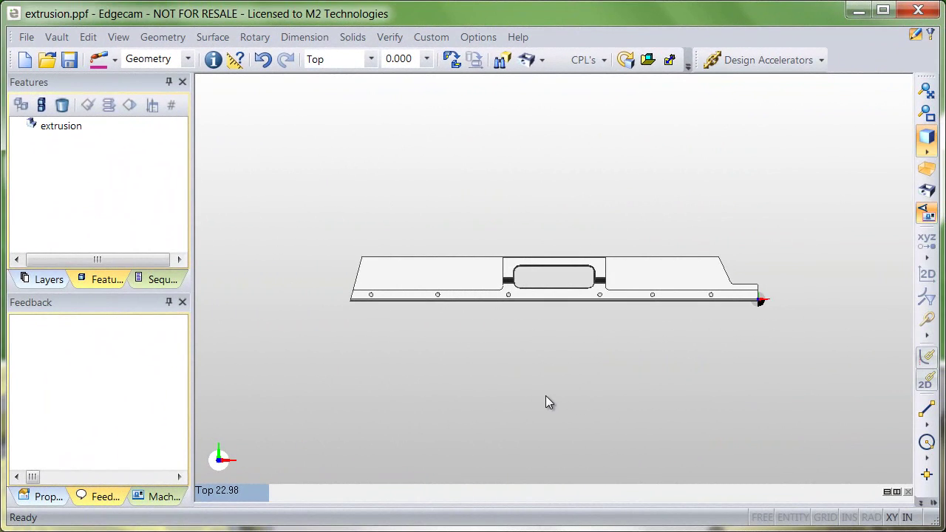
- Switch to the Right view, then rotate the extruded part into an oblique 3-D view
click(256, 484)
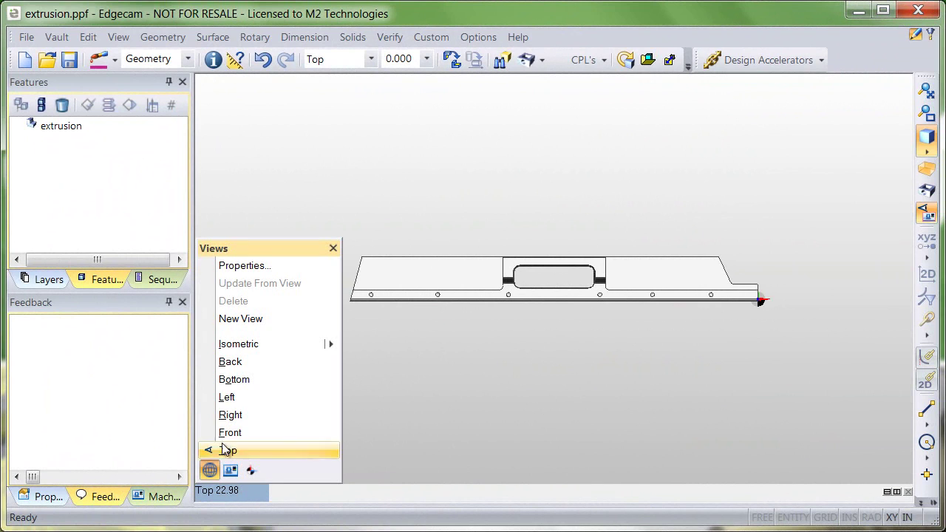
click(228, 415)
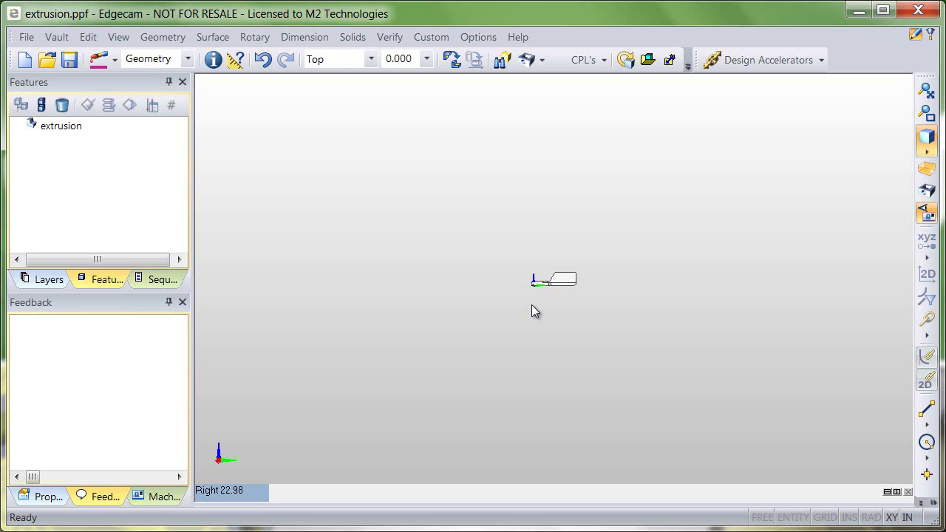
middle_drag(531, 305, 554, 336)
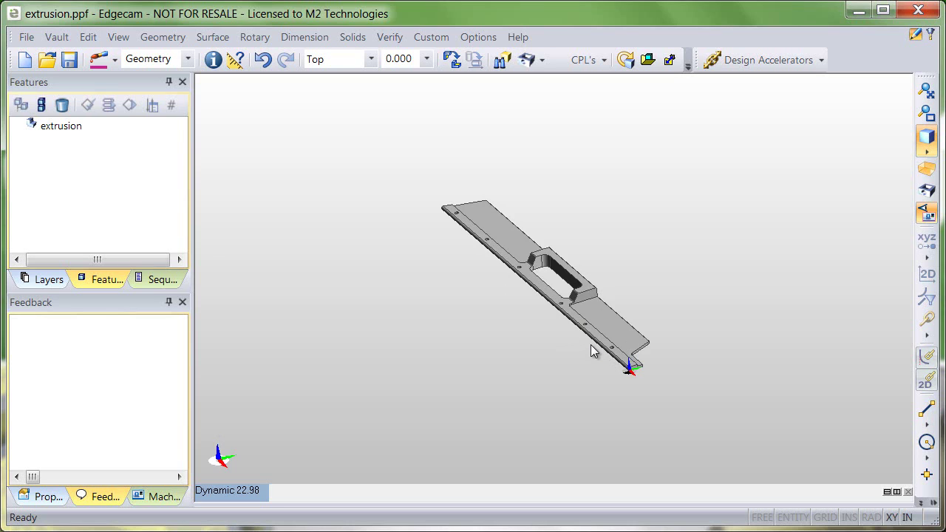
- Set the construction plane to Right and create a new active layer named Silhouette
click(371, 61)
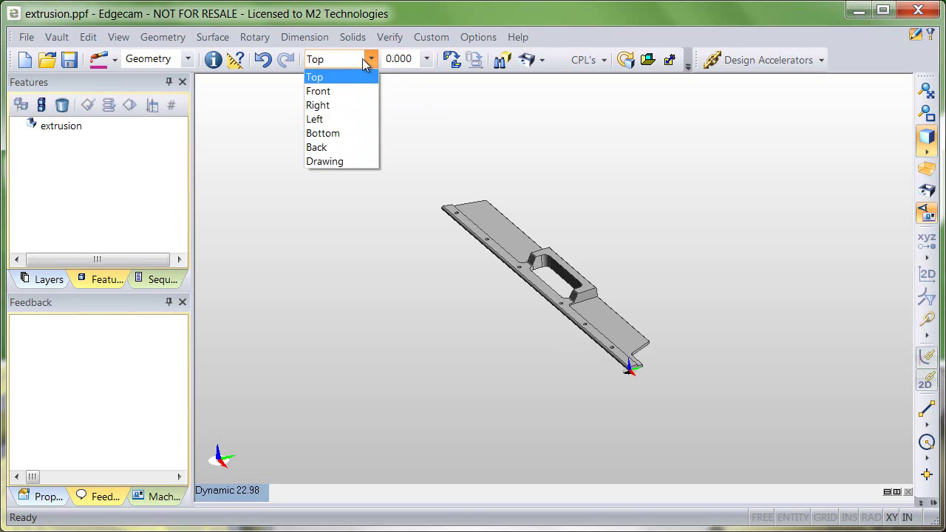
click(336, 106)
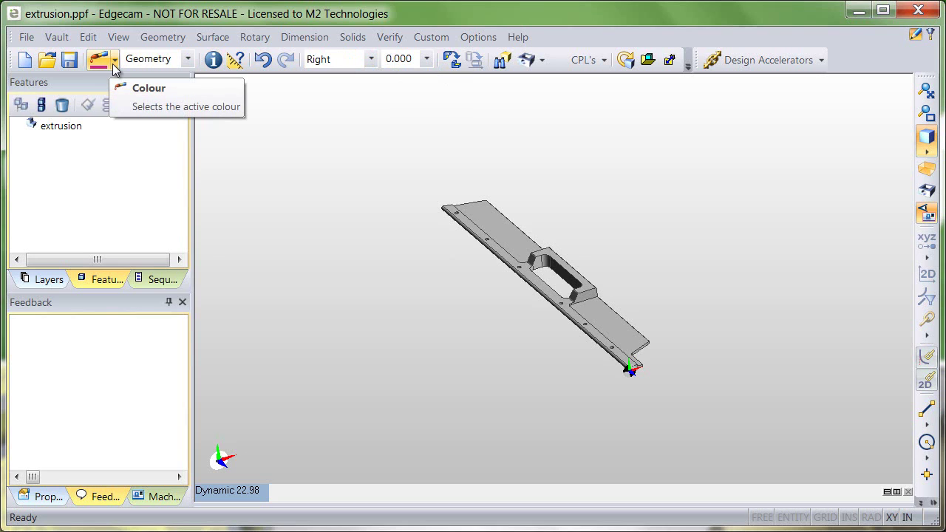
click(44, 279)
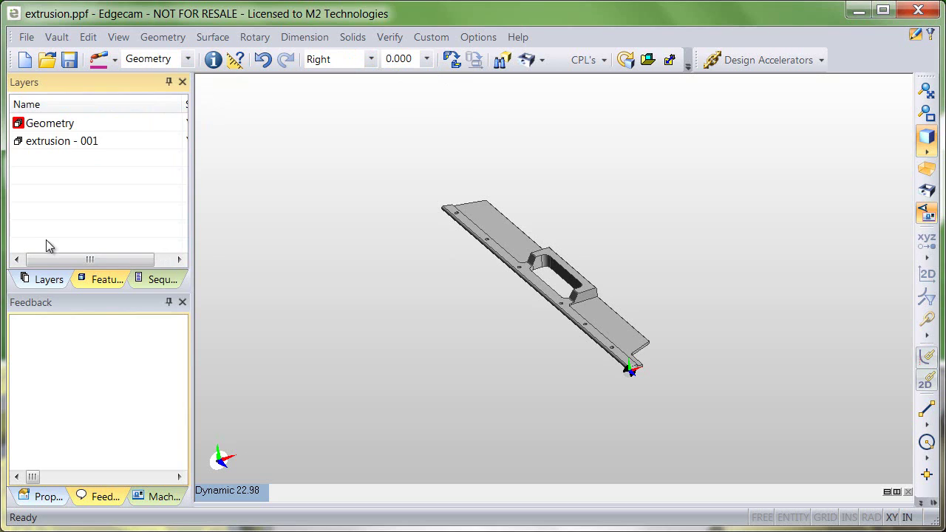
right_click(52, 222)
click(73, 230)
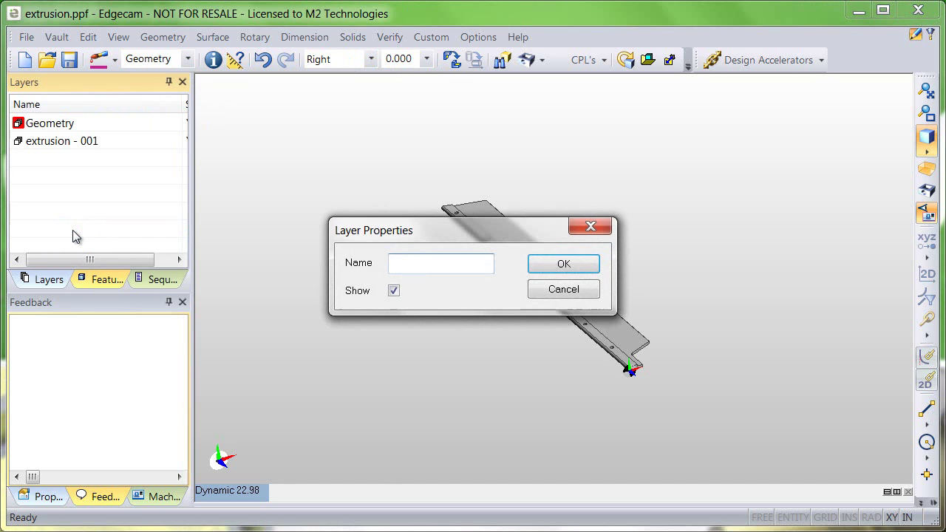
text(Silhouette)
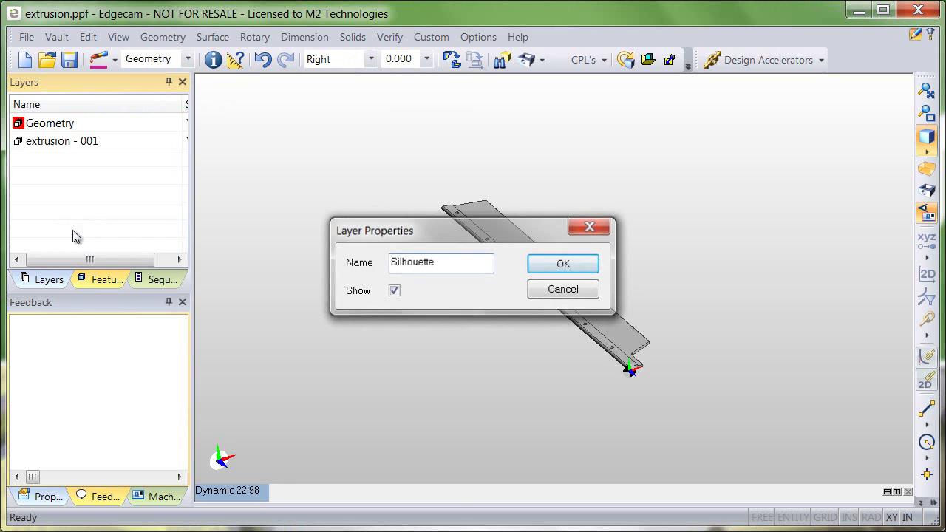
key(Return)
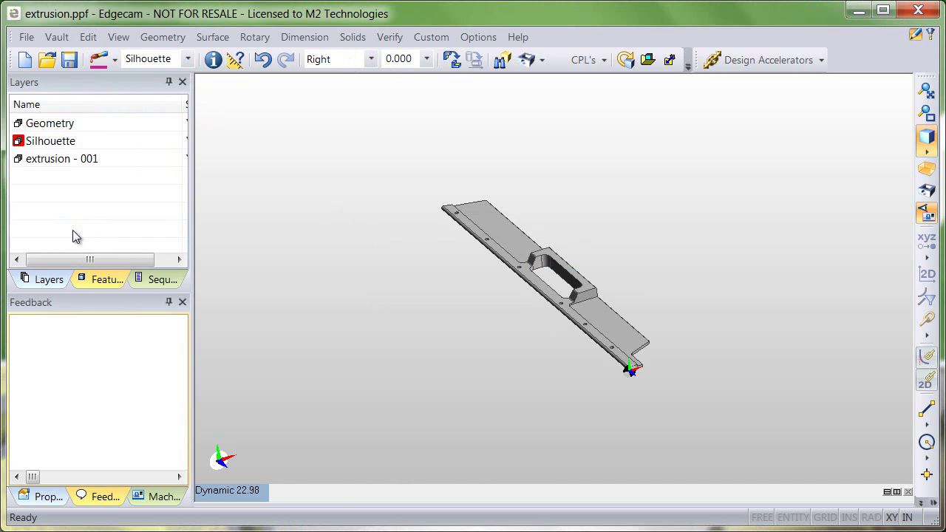
click(355, 40)
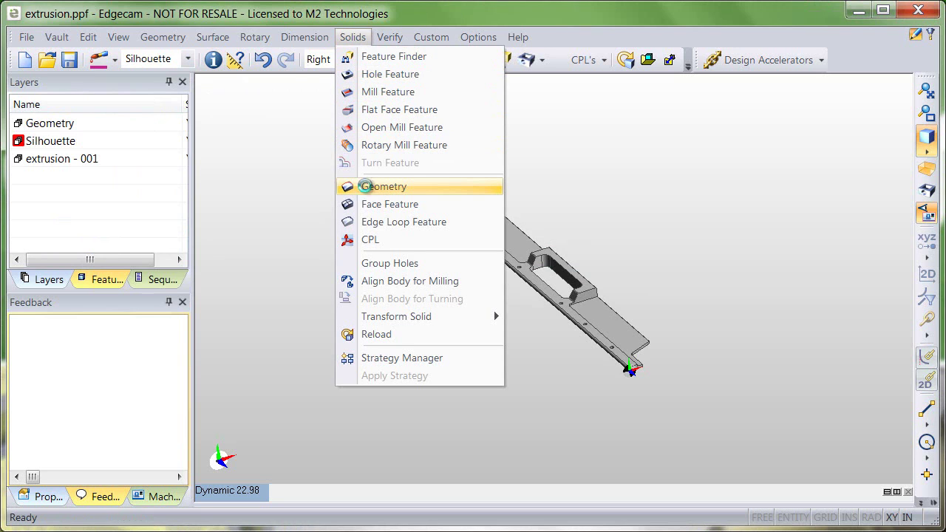
- Extract a Body/Faces Silhouette outline from the extrusion solid onto the Silhouette layer
click(369, 187)
click(366, 249)
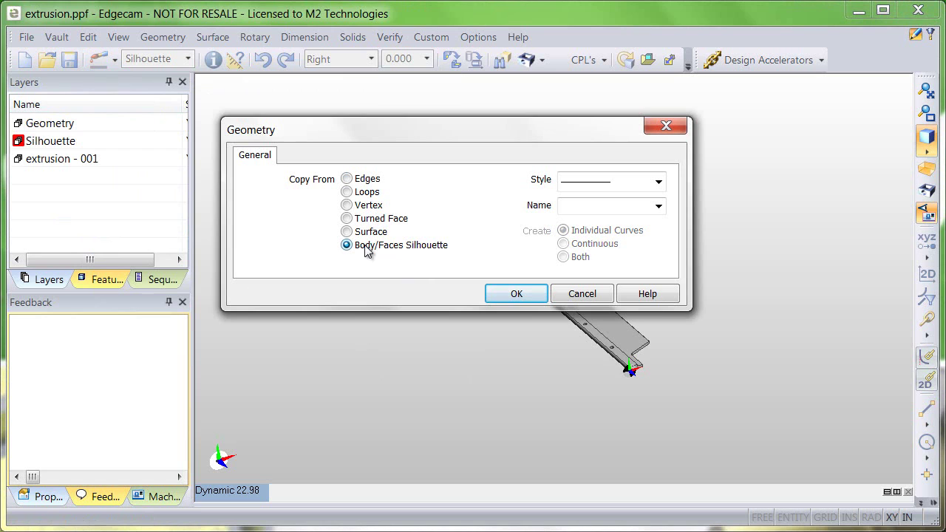
click(509, 294)
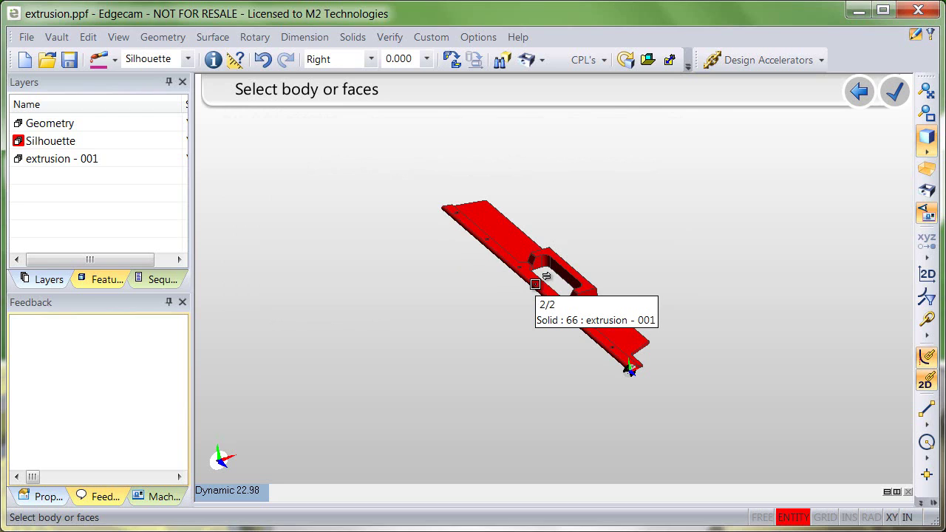
click(535, 285)
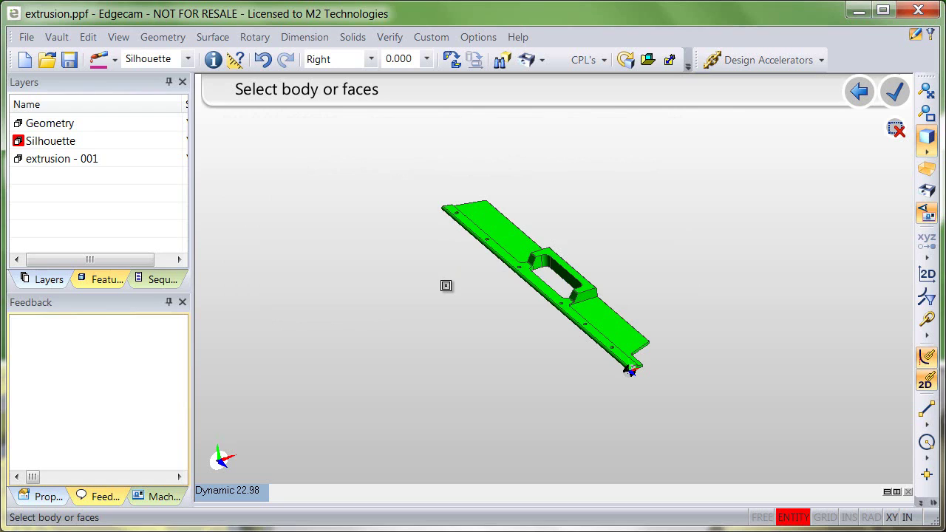
click(894, 91)
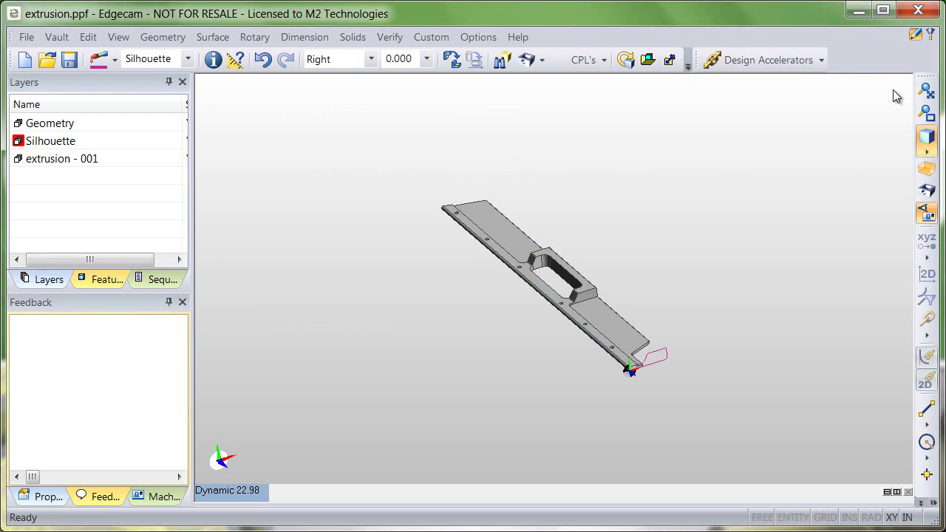
- Zoom in on the part's end and set point picking to automatic snapping
click(927, 112)
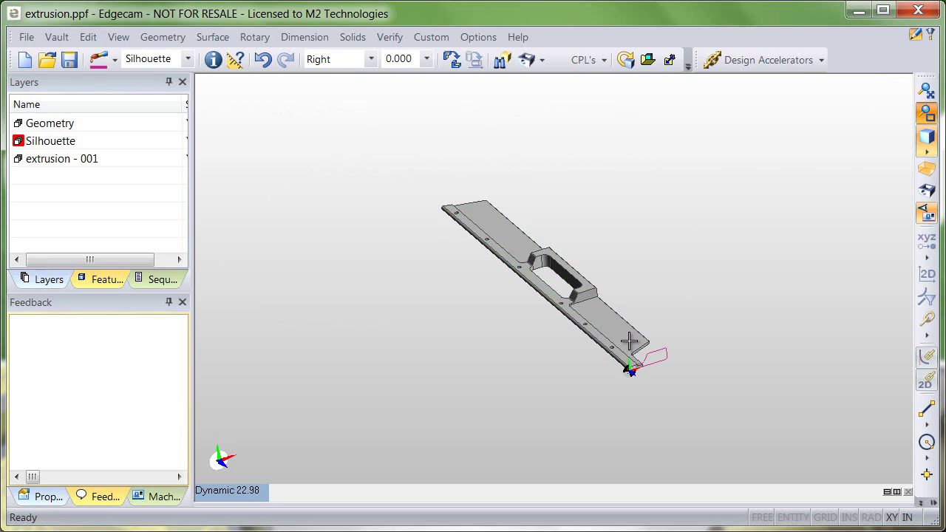
drag(606, 328, 707, 382)
right_click(557, 219)
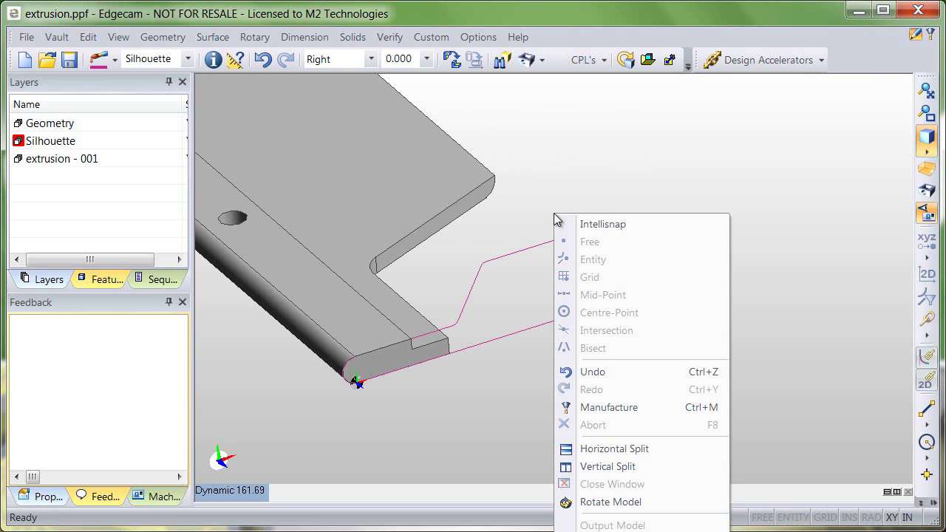
click(591, 223)
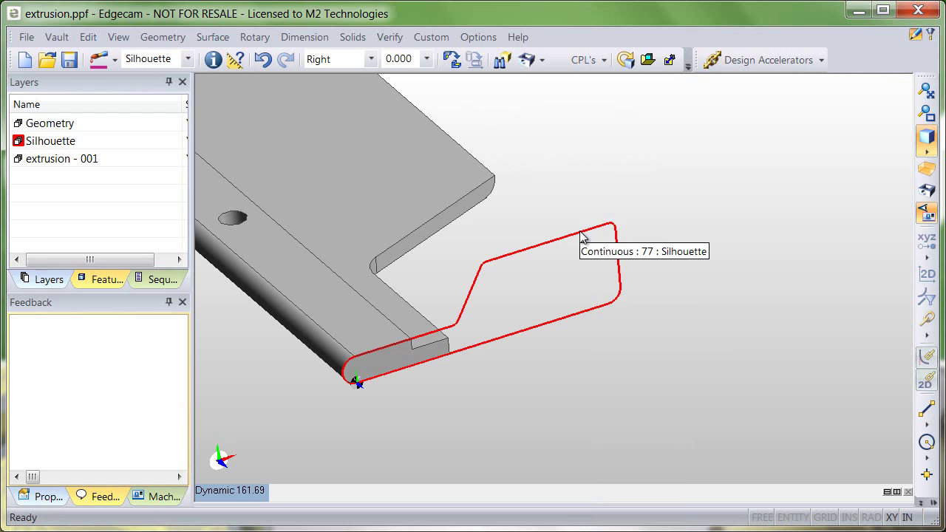
click(412, 137)
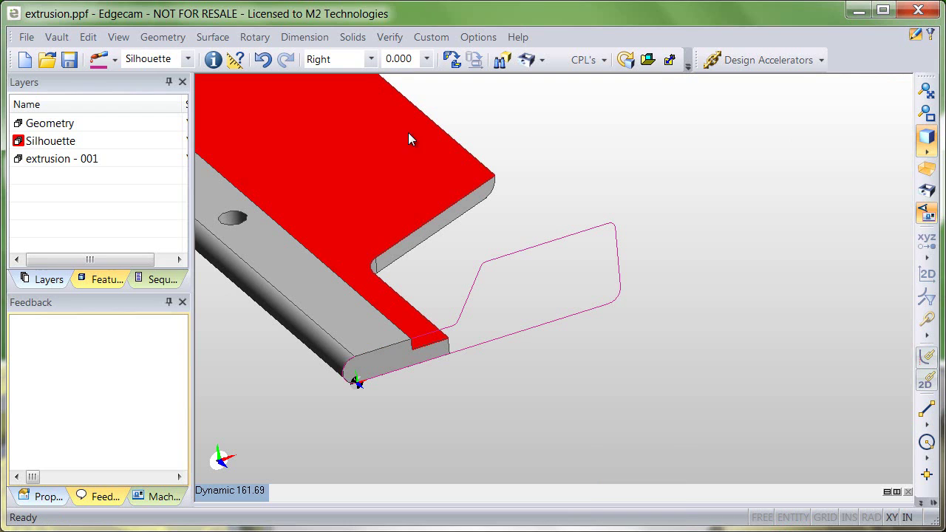
- Explode the silhouette outline into individual line and arc entities
click(87, 37)
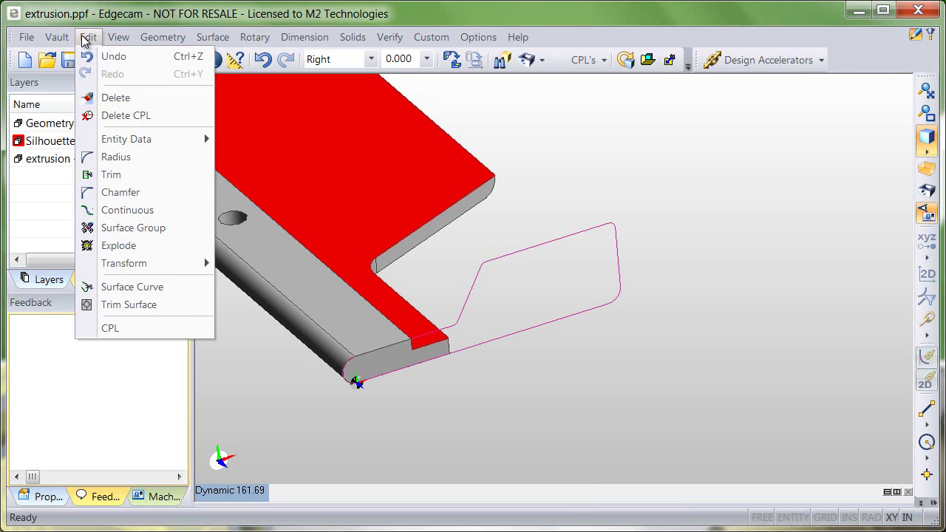
click(107, 248)
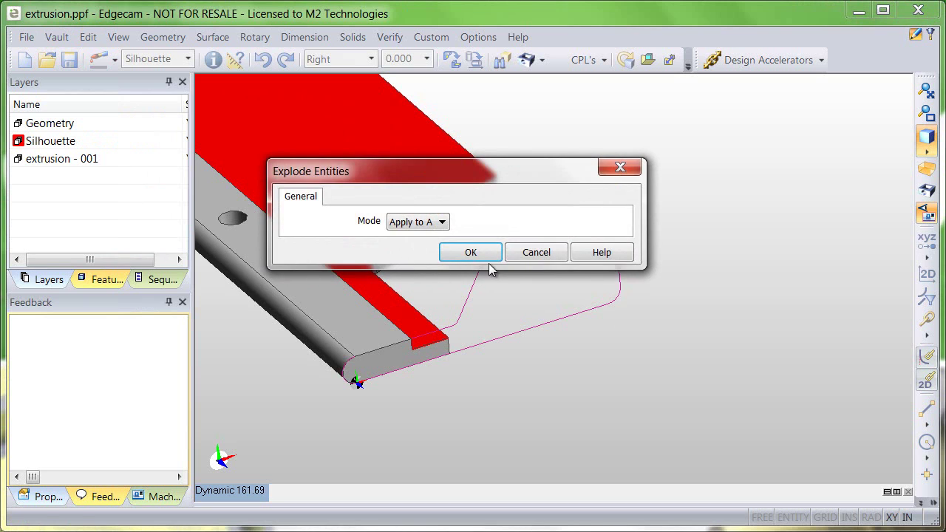
click(478, 254)
click(511, 256)
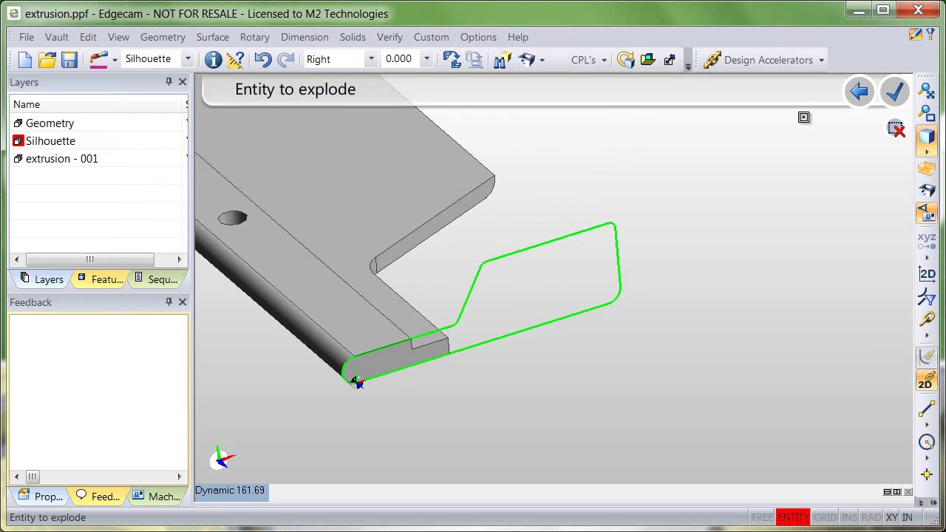
click(895, 90)
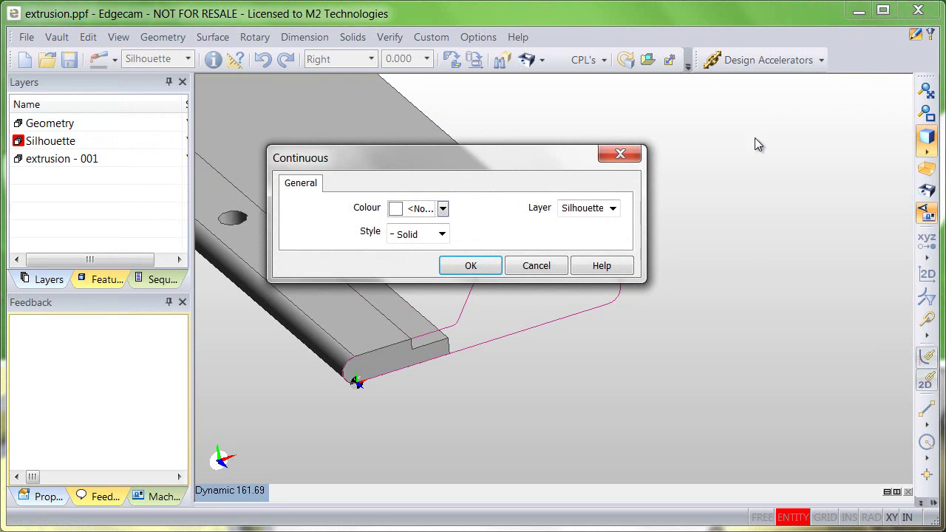
click(471, 266)
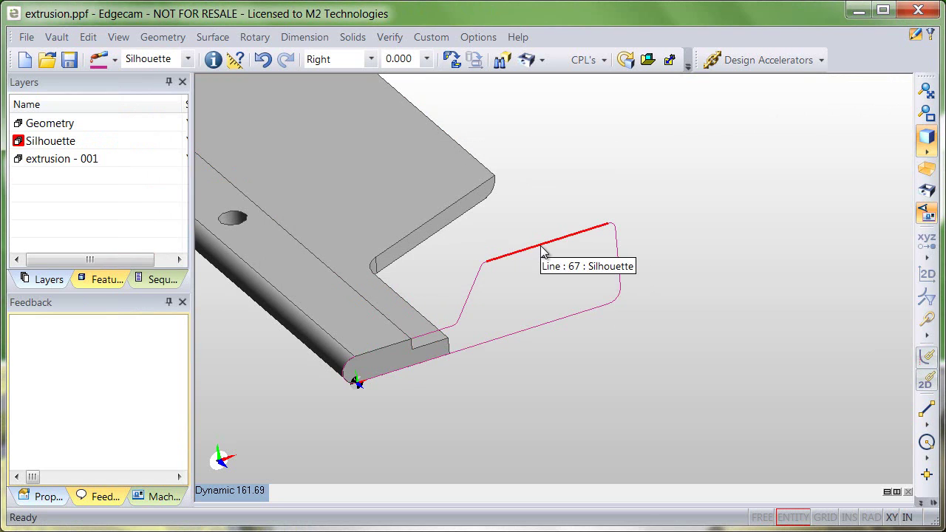
- Zoom out to the whole part, then orbit it from Top into a tilted 3-D view
click(927, 95)
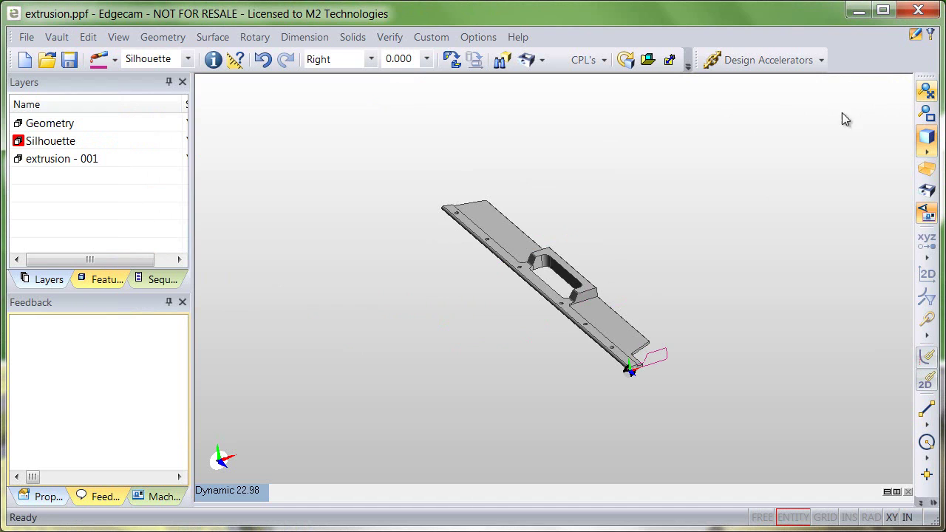
right_click(241, 504)
click(229, 450)
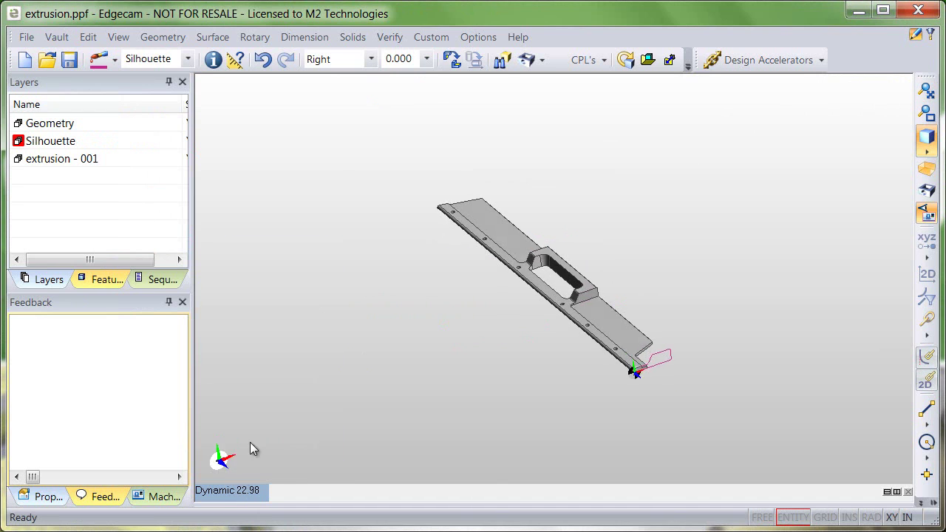
scroll(327, 309, up, 4)
scroll(329, 311, up, 1)
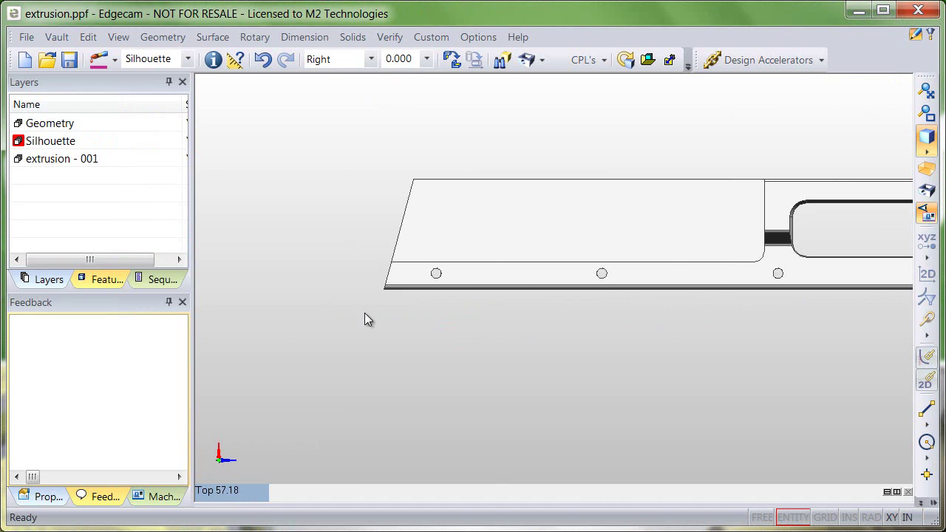
middle_drag(366, 318, 481, 311)
scroll(481, 312, up, 3)
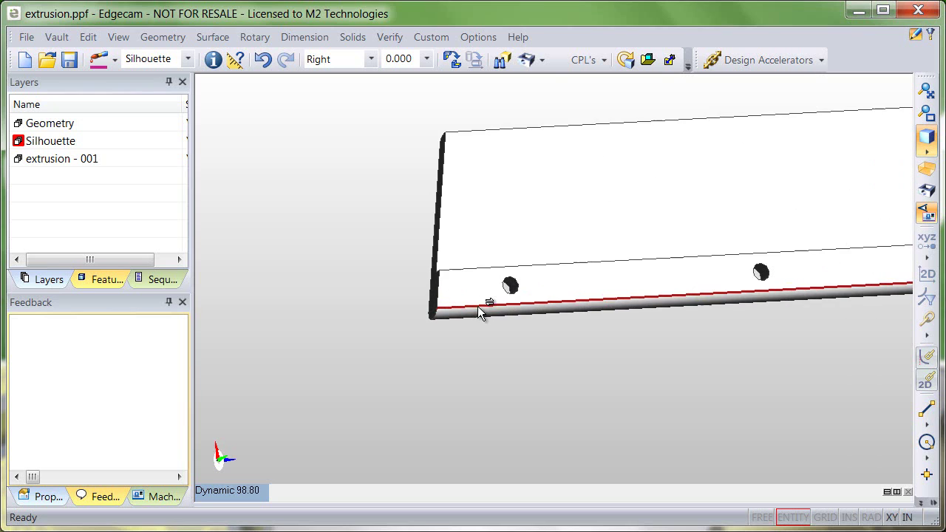
- Measure from the part's end corner to the silhouette start point, giving Z offset −11.9833
click(236, 59)
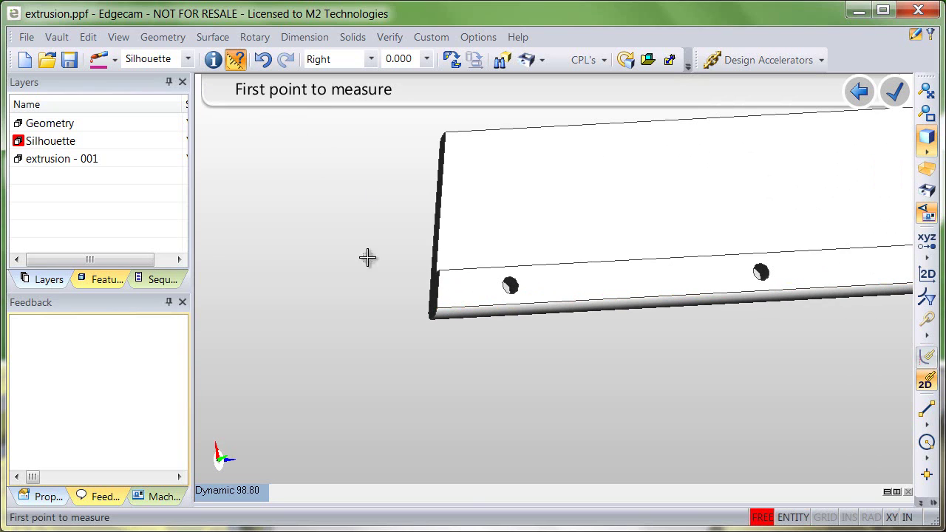
click(436, 308)
scroll(383, 304, down, 5)
middle_drag(740, 286, 661, 287)
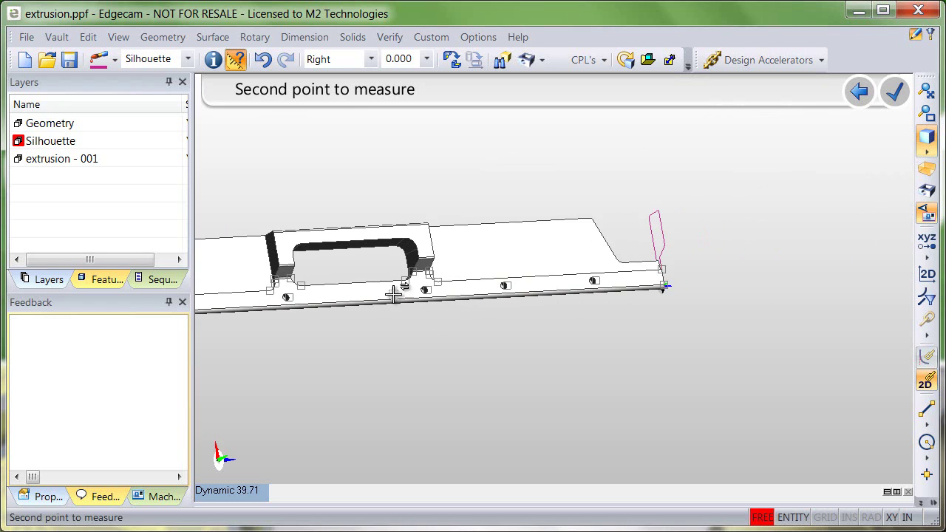
click(665, 204)
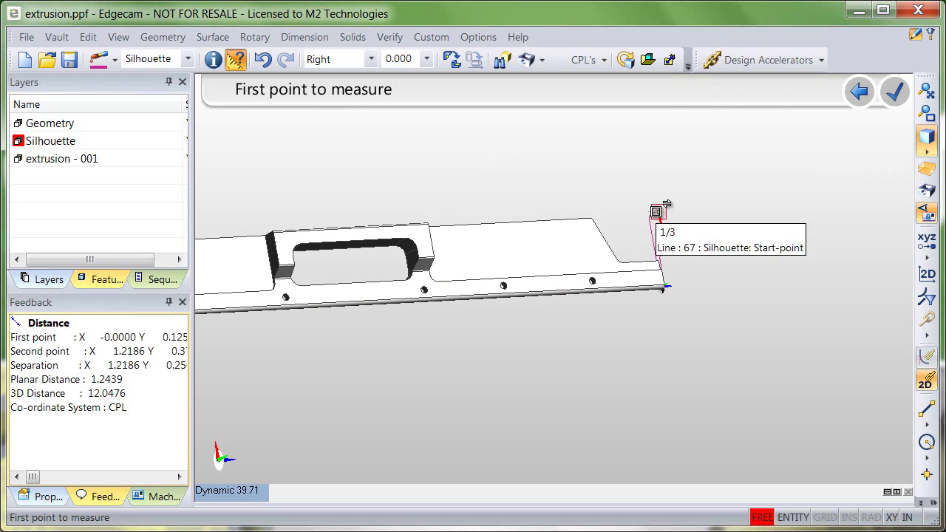
key(Escape)
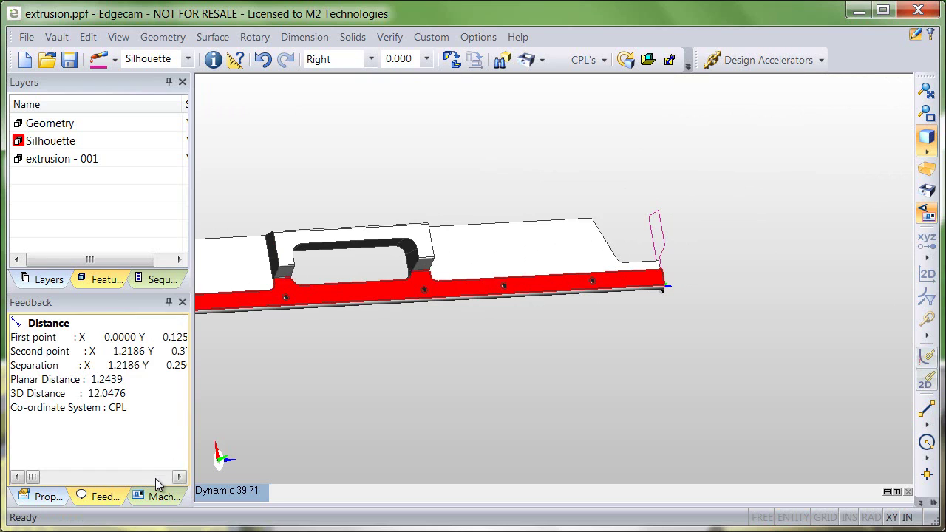
click(155, 478)
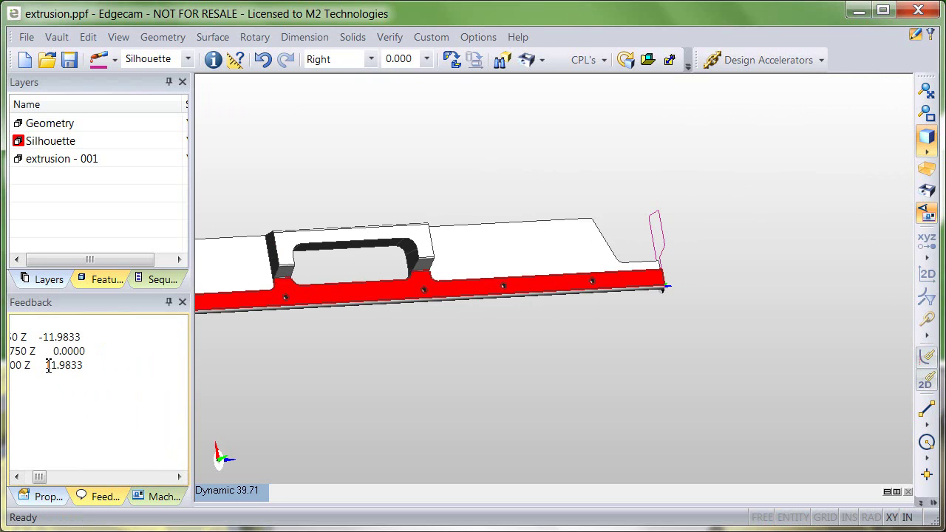
- Define Profile-shaped stock with Automatic Stock off and depth -12, picking the silhouette profile
click(166, 41)
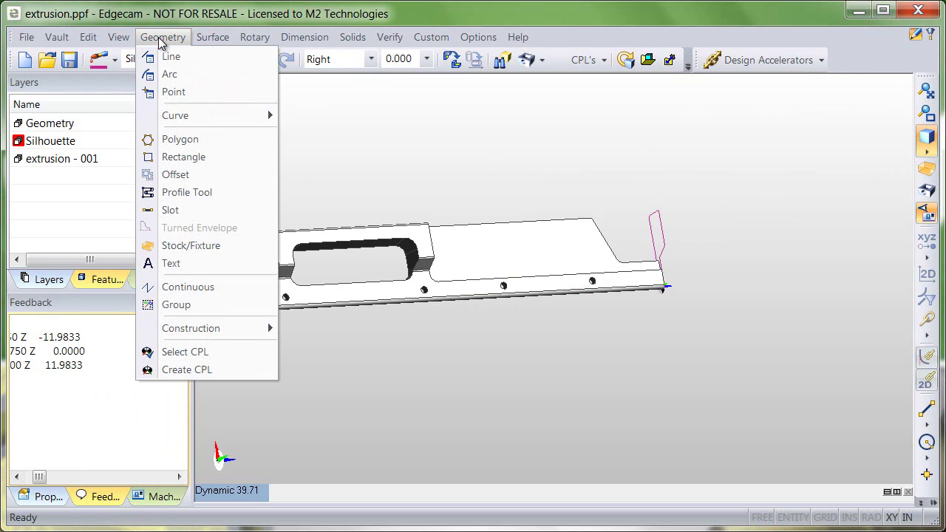
click(170, 246)
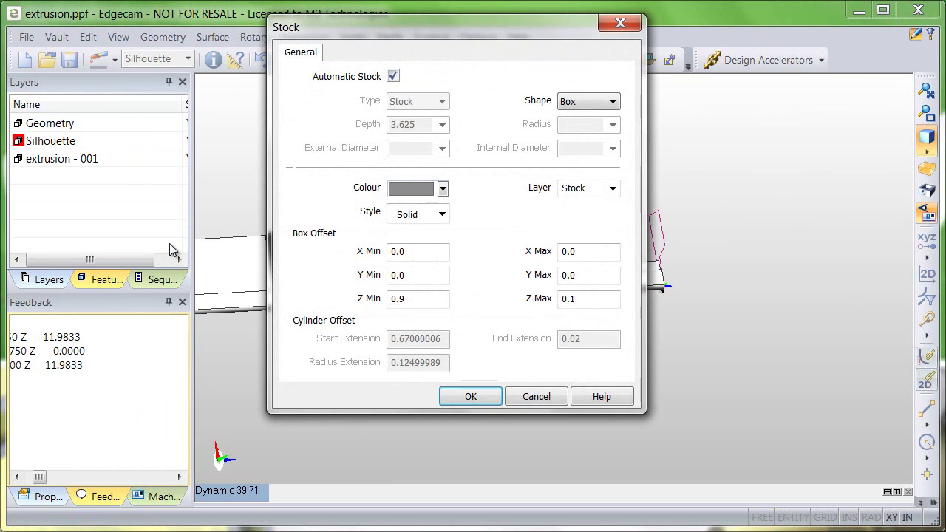
click(394, 77)
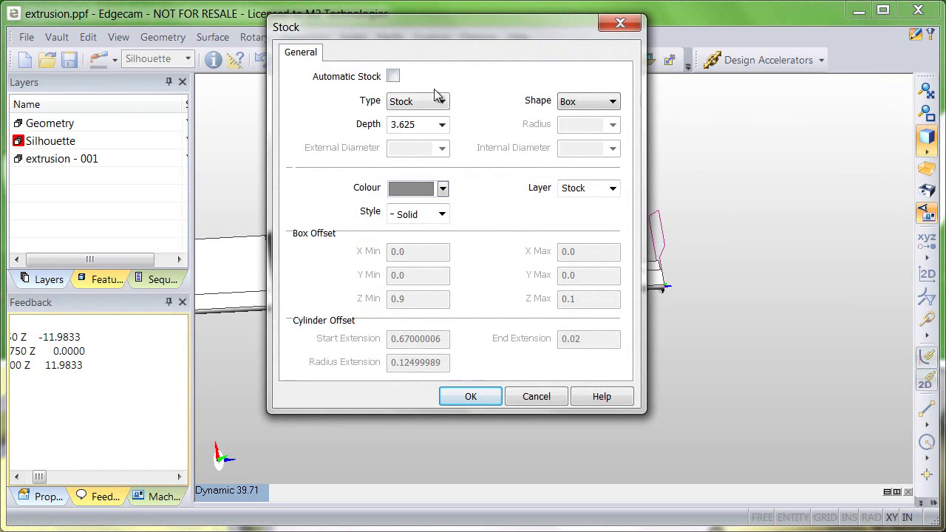
click(591, 101)
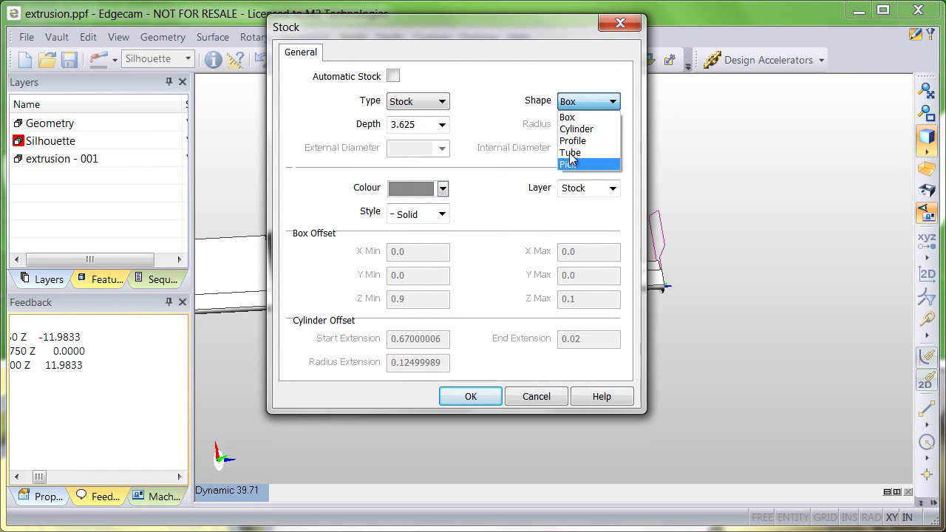
click(571, 140)
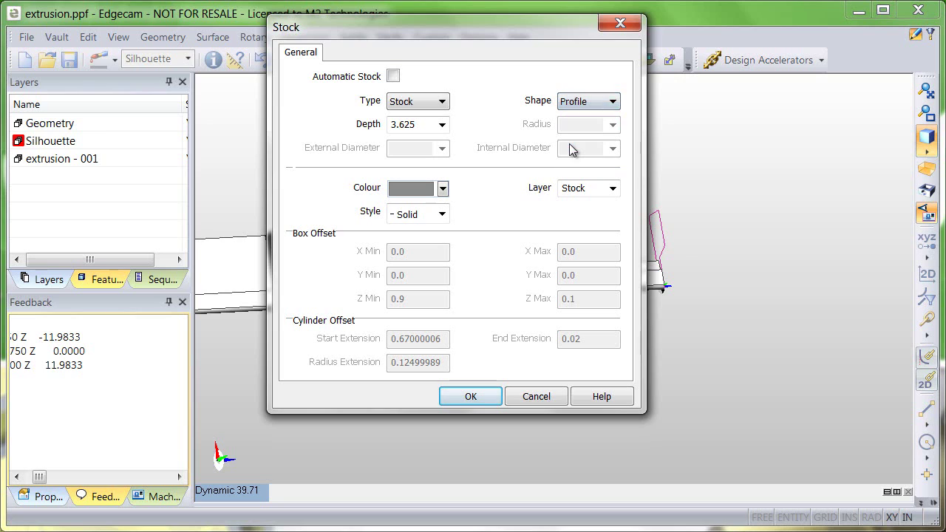
click(418, 124)
text(-)
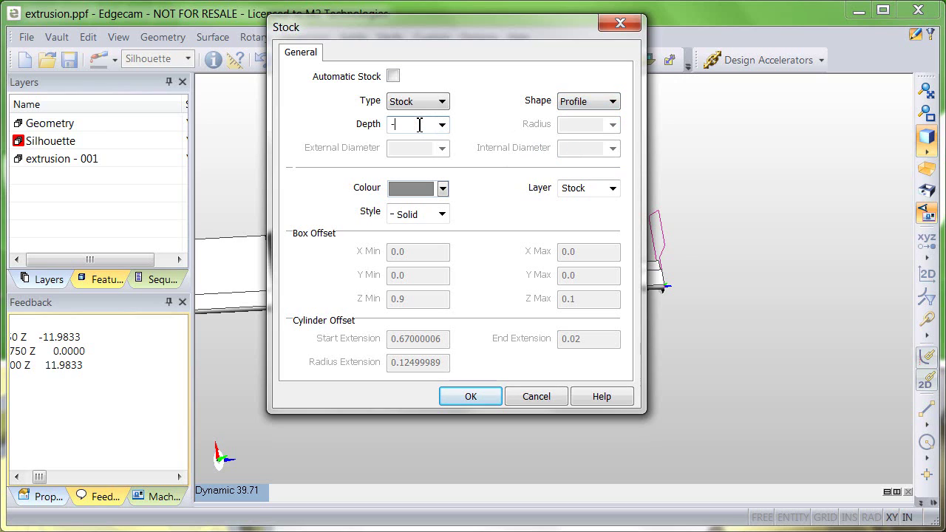
text(12)
click(462, 396)
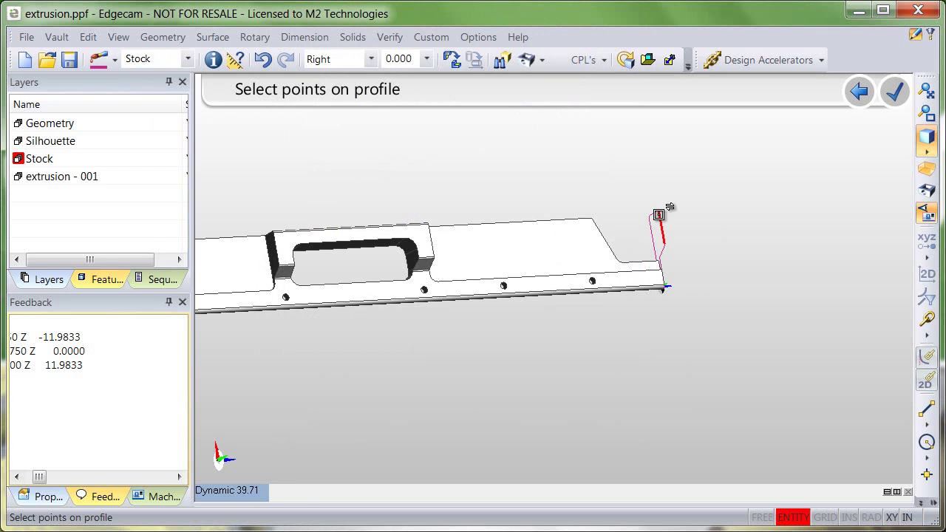
click(658, 215)
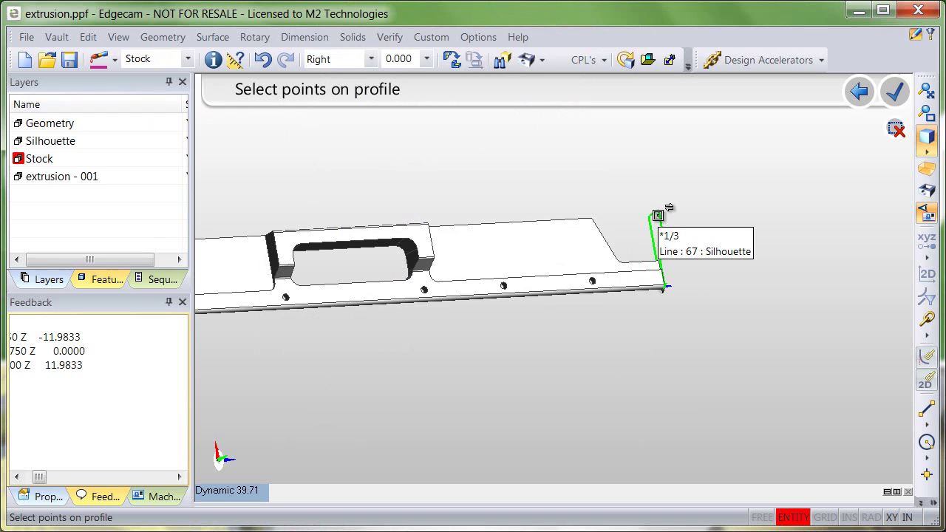
- Build the stock, zoom and orbit to inspect it, and show the Stock in the Features list
click(889, 90)
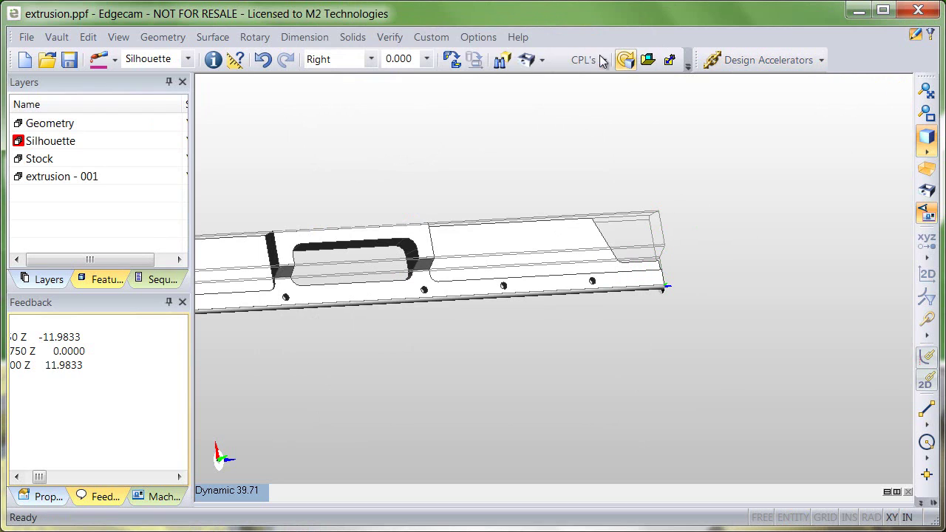
click(920, 172)
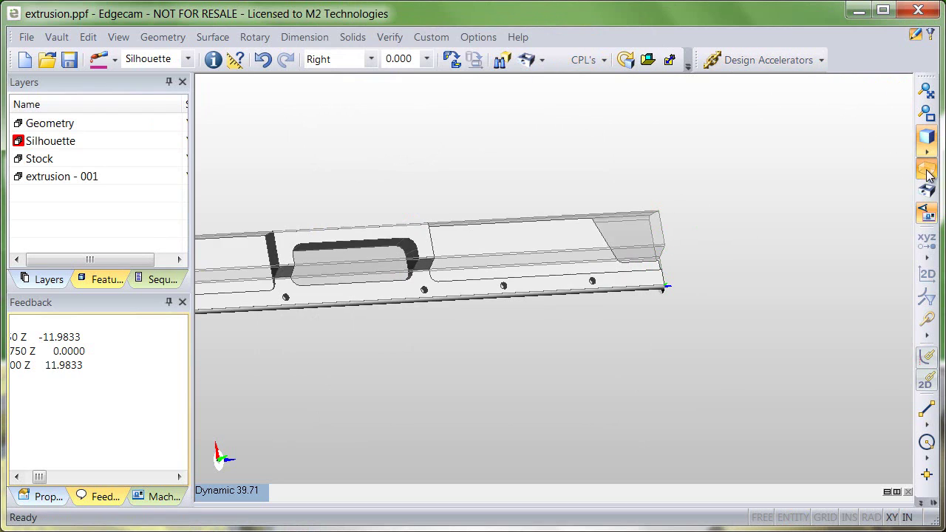
drag(662, 309, 586, 390)
middle_drag(388, 305, 373, 294)
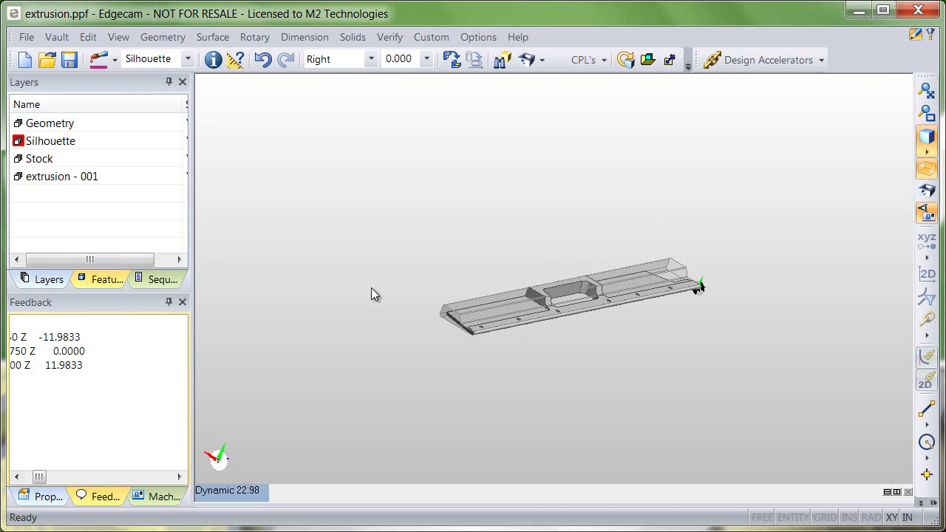
scroll(379, 331, up, 3)
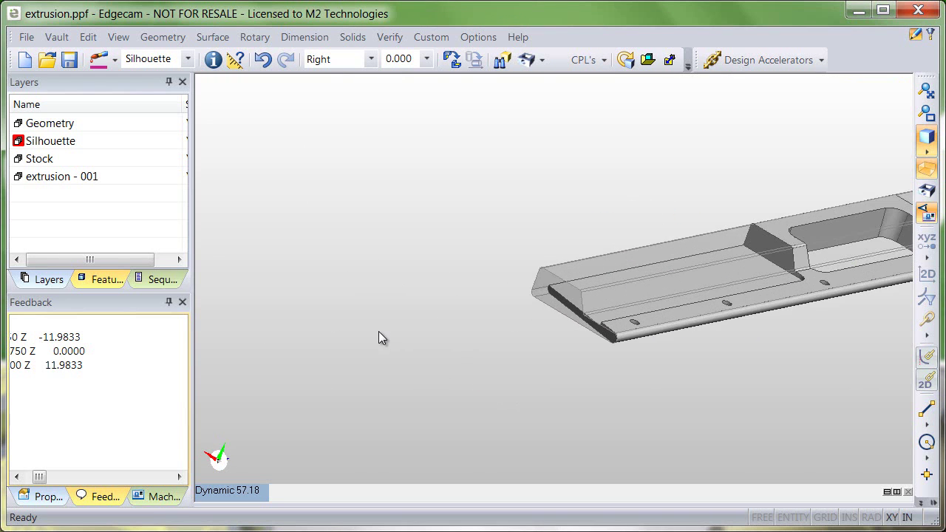
click(87, 282)
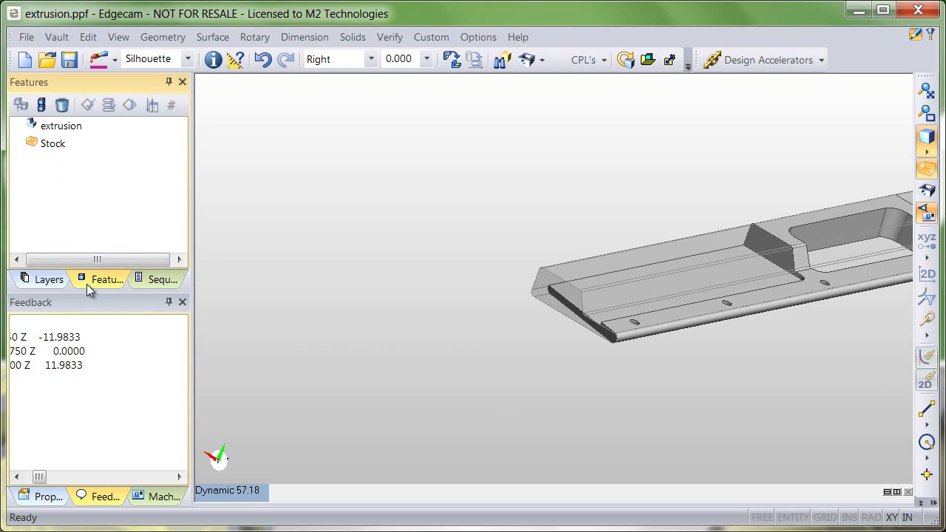